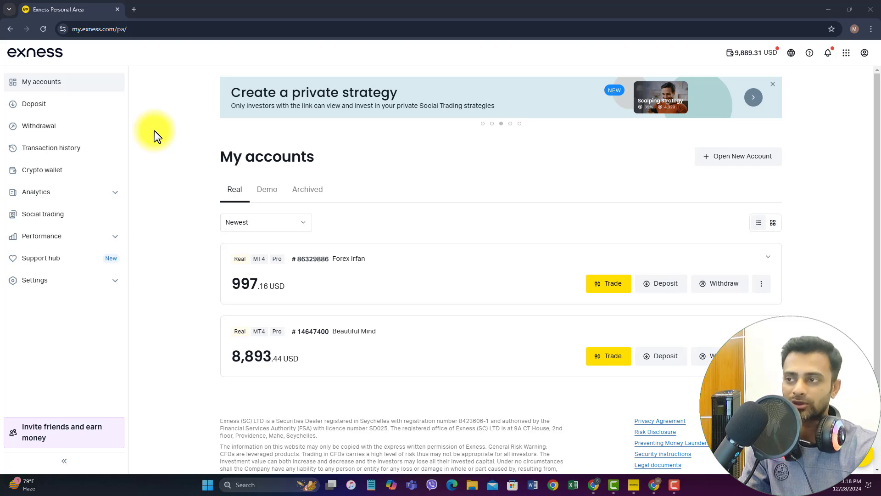
- Switch from the Exness accounts page to the MetaTrader 4 terminal showing the BTCUSD chart
left_click(155, 130)
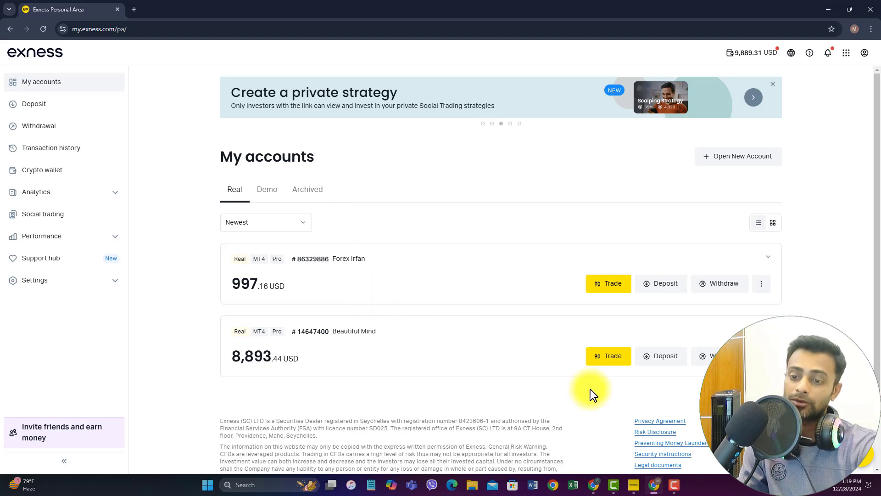
left_click(634, 484)
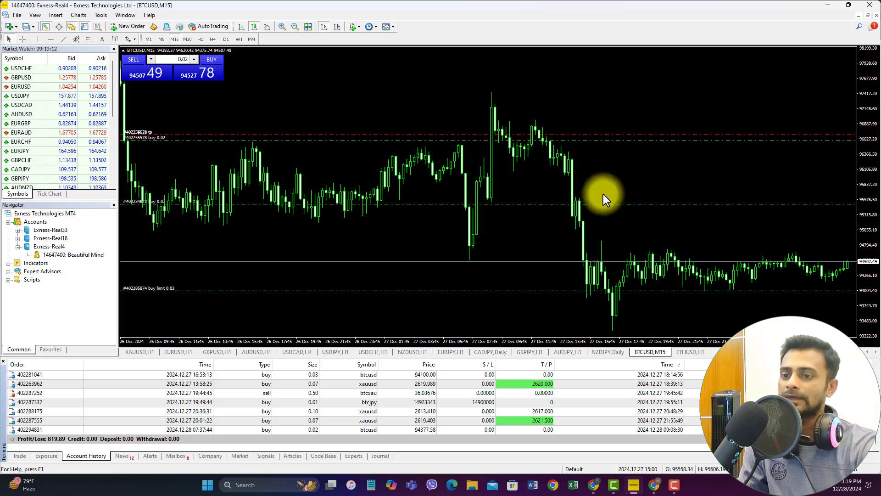
- Switch between MetaTrader 4 and Chrome, ending on the Exness page listing two real MT4 Pro accounts
mouse_move(635, 271)
key("alt+Tab")
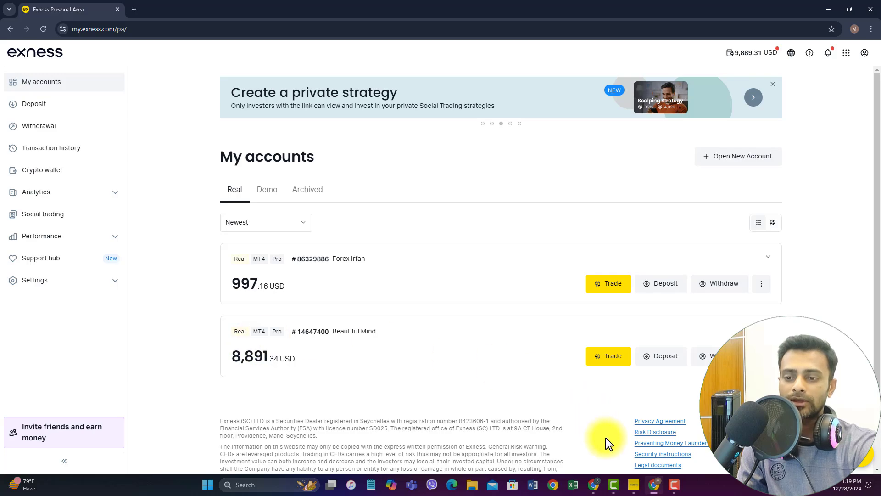
left_click(634, 485)
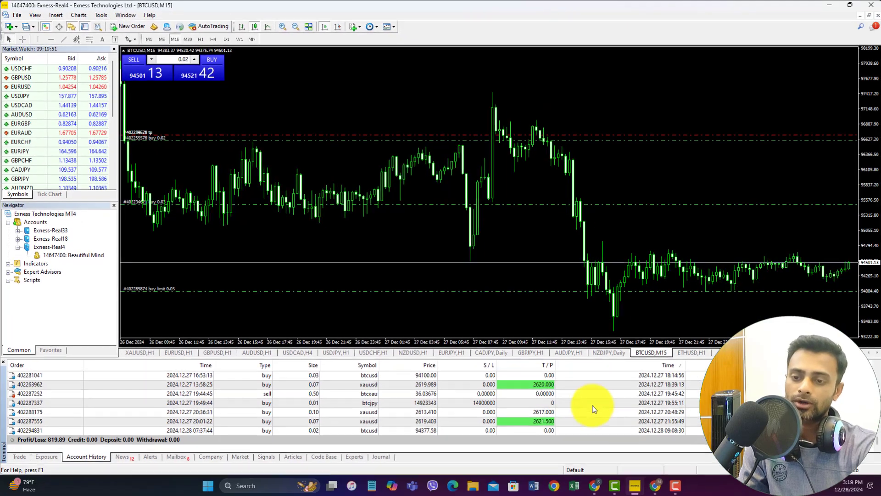
left_click(654, 485)
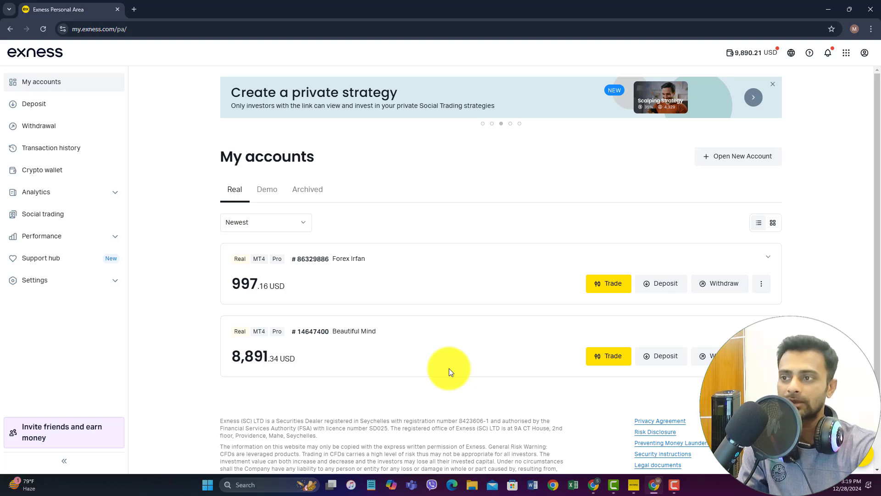
left_click(634, 484)
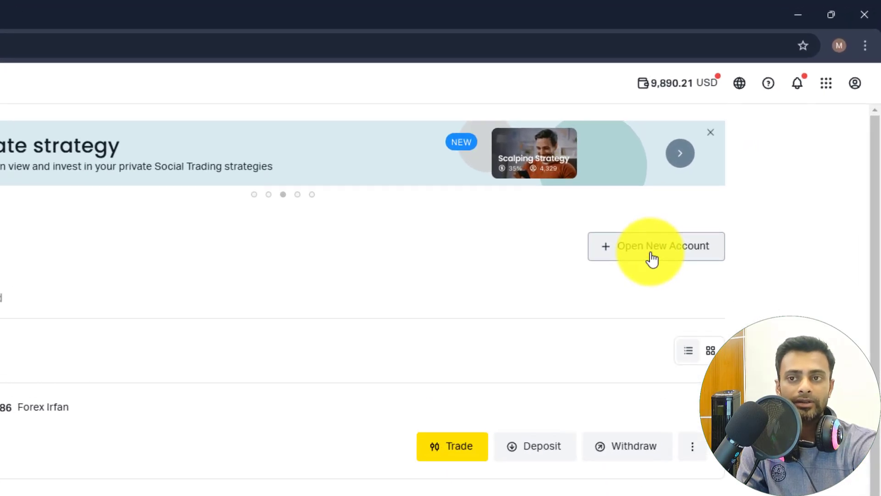
- Bring up the Open New Account page with its Standard, Pro, Raw spread and Zero types, MT5 still set
left_click(652, 259)
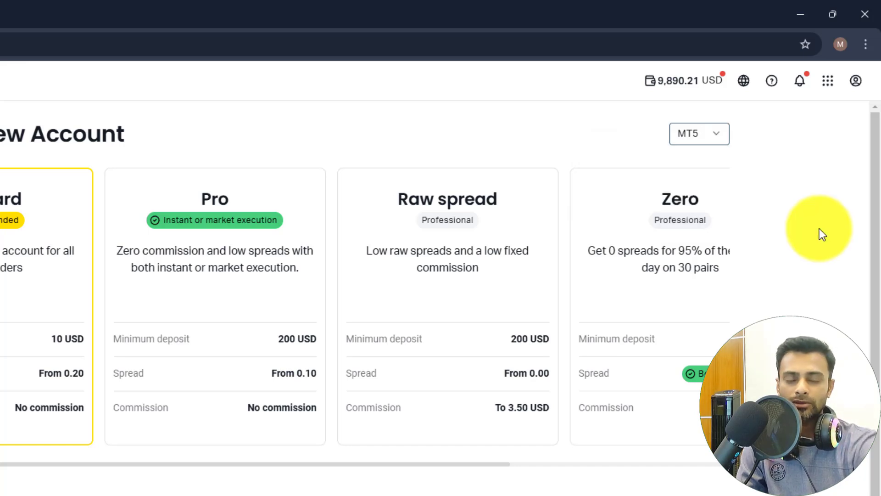
left_click(717, 136)
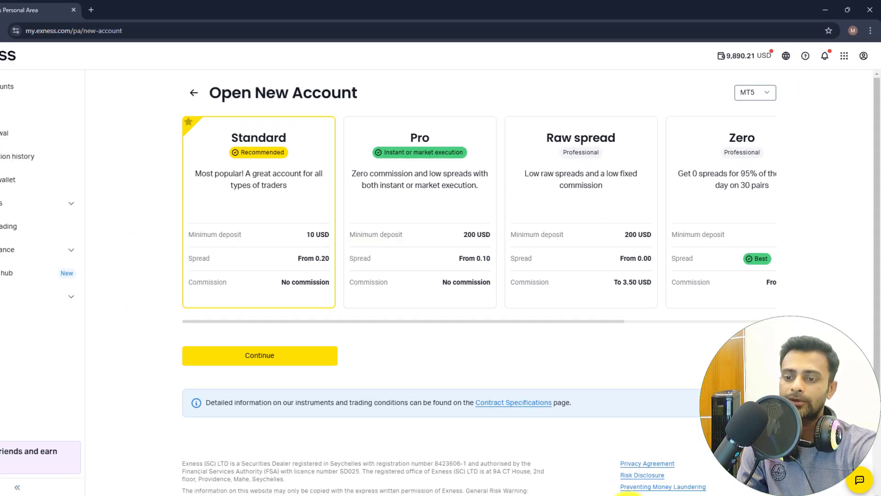
left_click(633, 485)
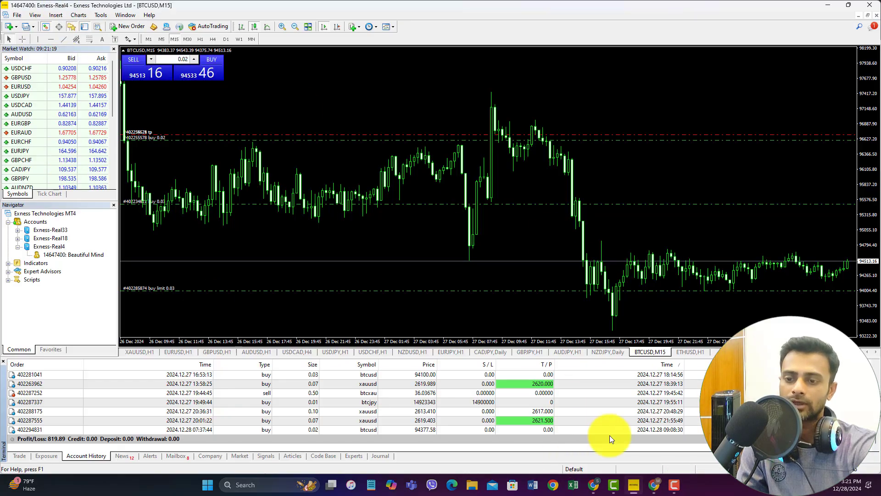
left_click(653, 485)
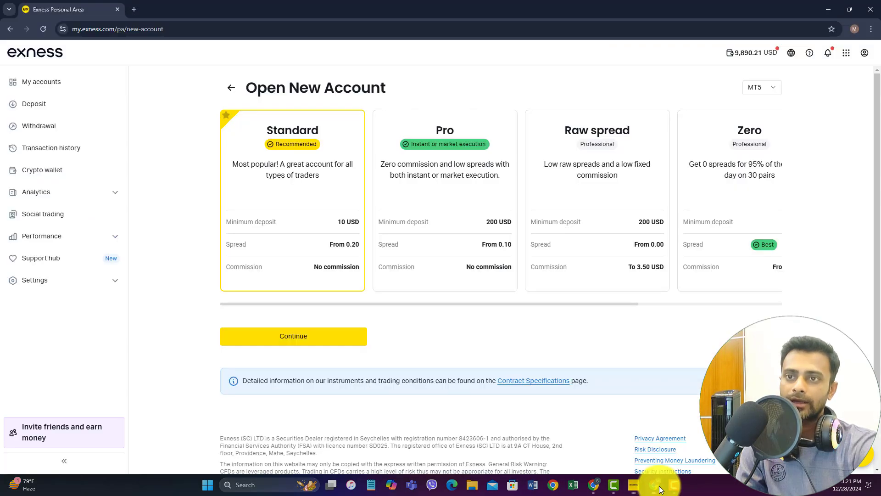
- Choose MT4 as the platform and continue with the Standard account type
left_click(775, 92)
left_click(724, 130)
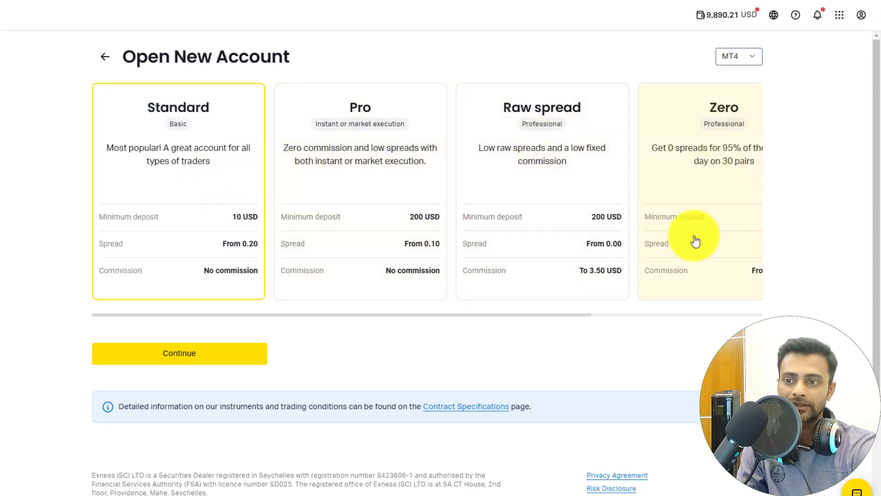
left_click_drag(550, 314, 694, 209)
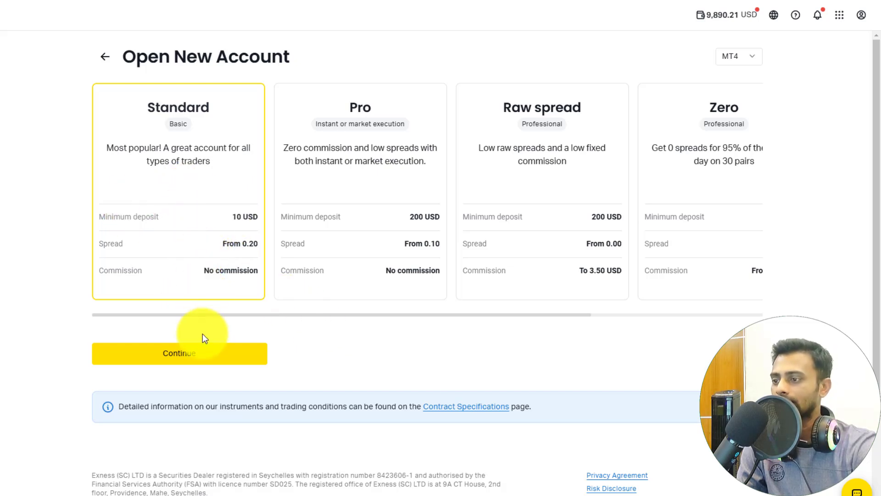
left_click(201, 354)
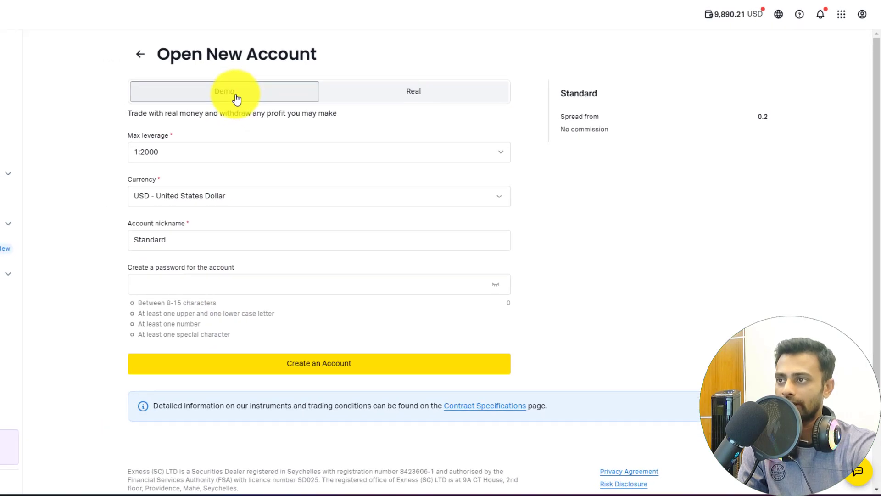
- Set the new Standard account to Demo and replace its 500 starting balance with 1000
left_click(196, 96)
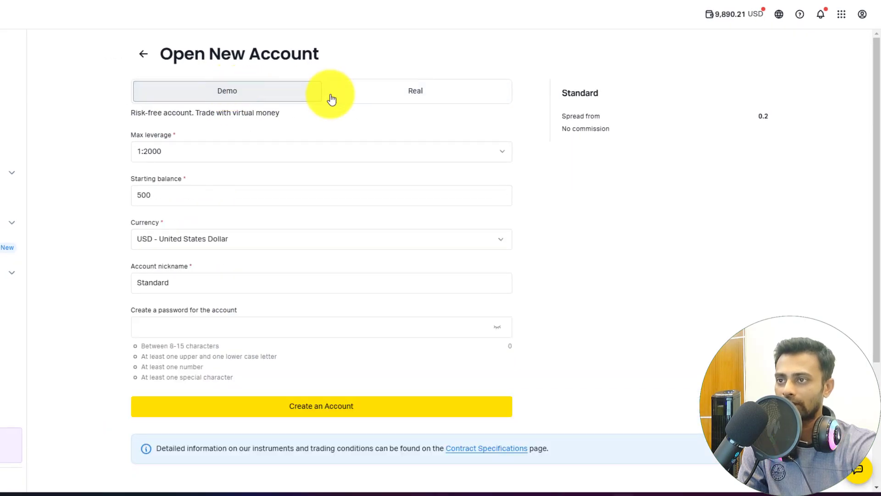
left_click(403, 99)
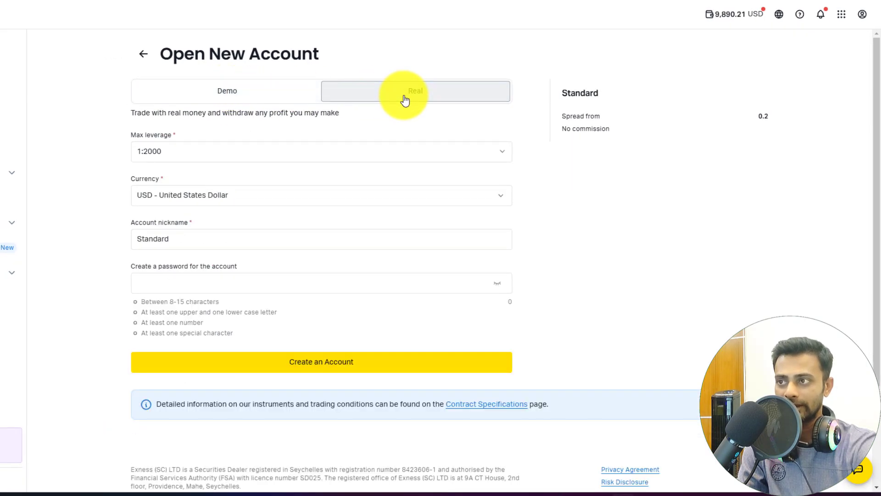
left_click(243, 100)
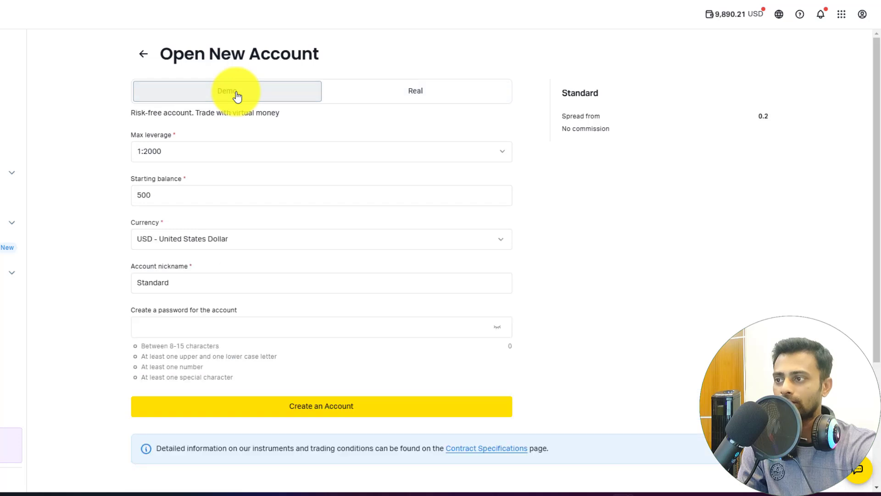
scroll(238, 186, "down", 1)
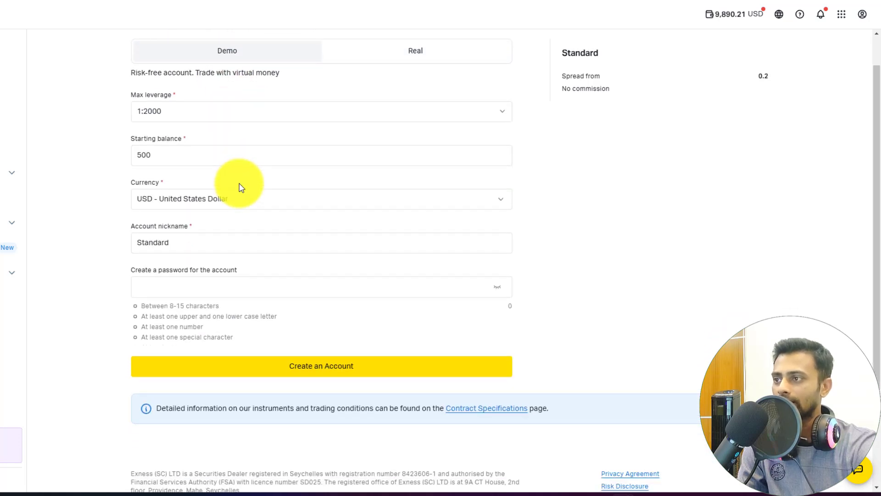
scroll(223, 186, "up", 1)
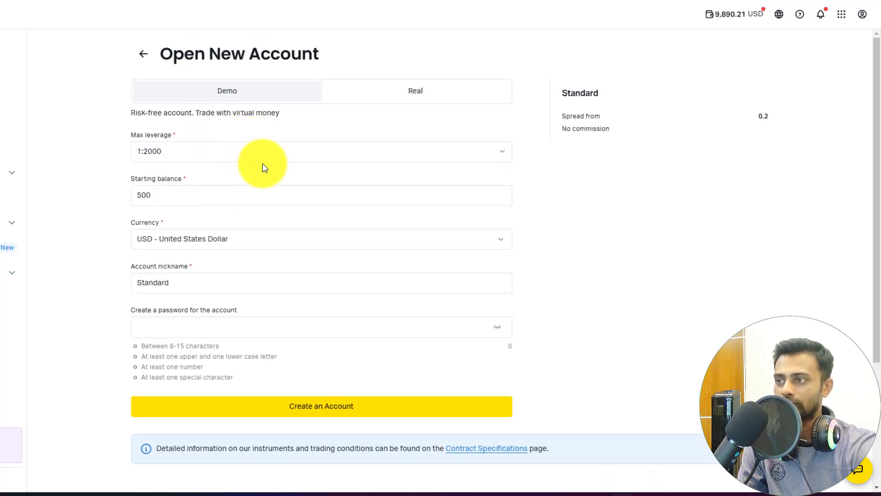
left_click_drag(186, 201, 120, 205)
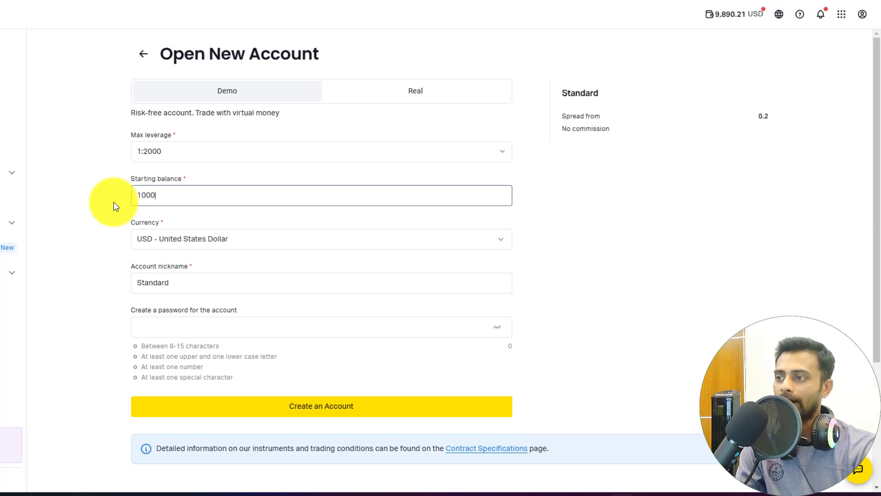
- Change the demo account's maximum leverage from 1:2000 to 1:200, keeping the 1000 USD balance
left_click(108, 288)
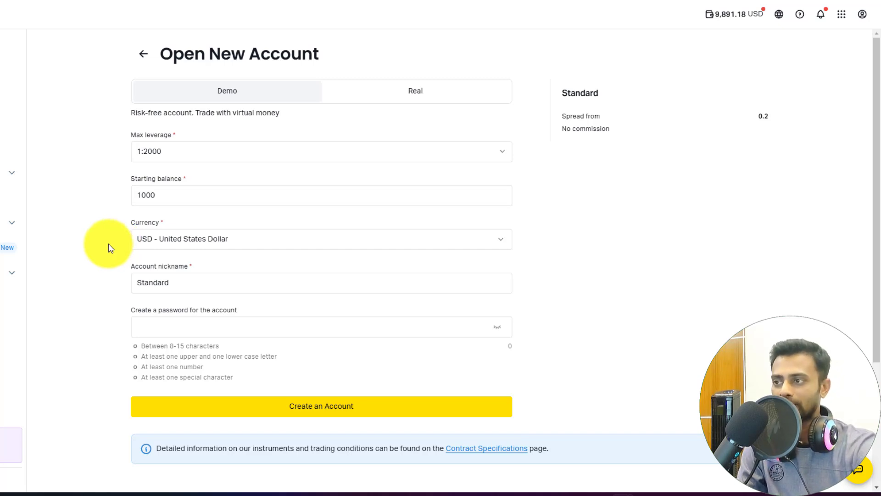
left_click(503, 157)
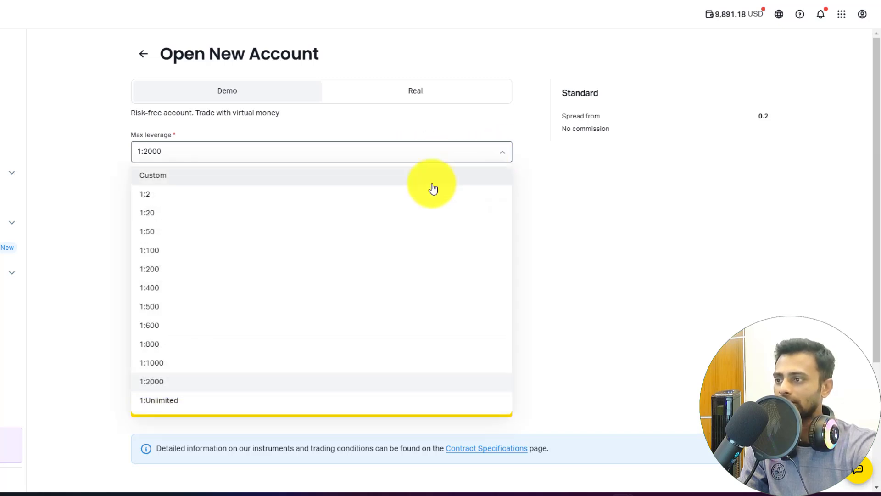
left_click(166, 269)
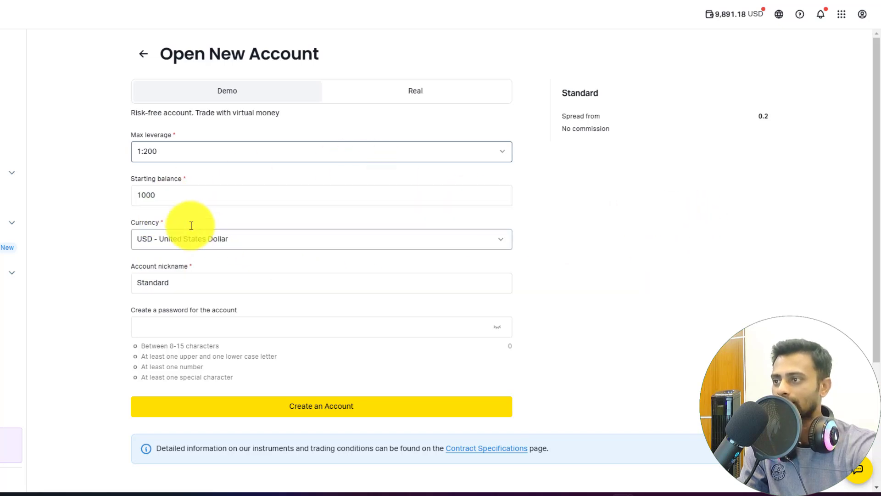
left_click(96, 225)
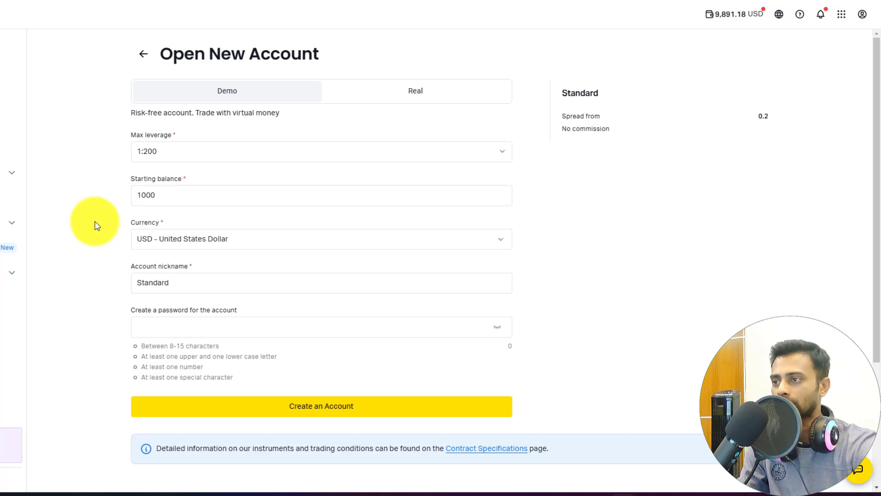
scroll(97, 225, "down", 1)
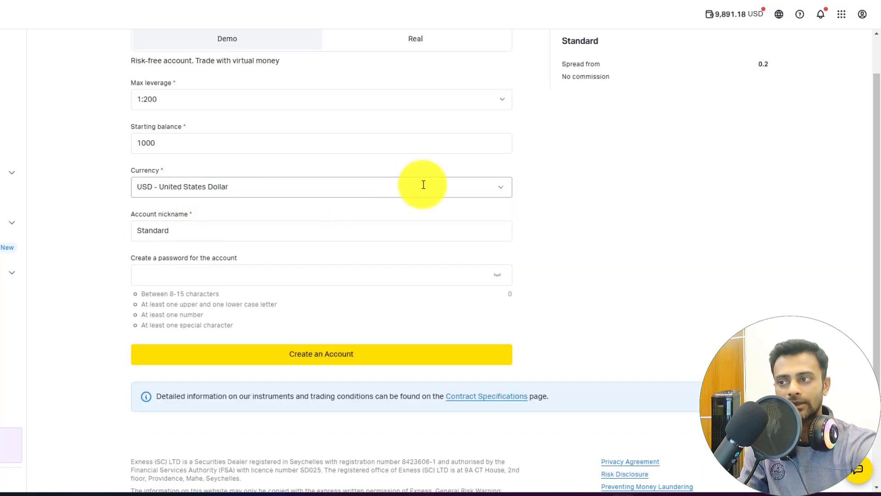
left_click(229, 236)
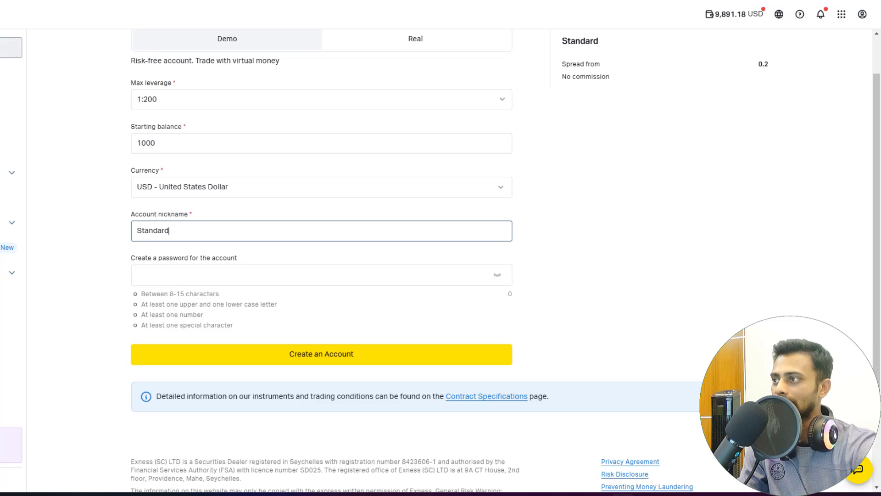
- Clear the prefilled name from the account nickname field and enter 'Ja iccha tai' instead
left_click(5, 48)
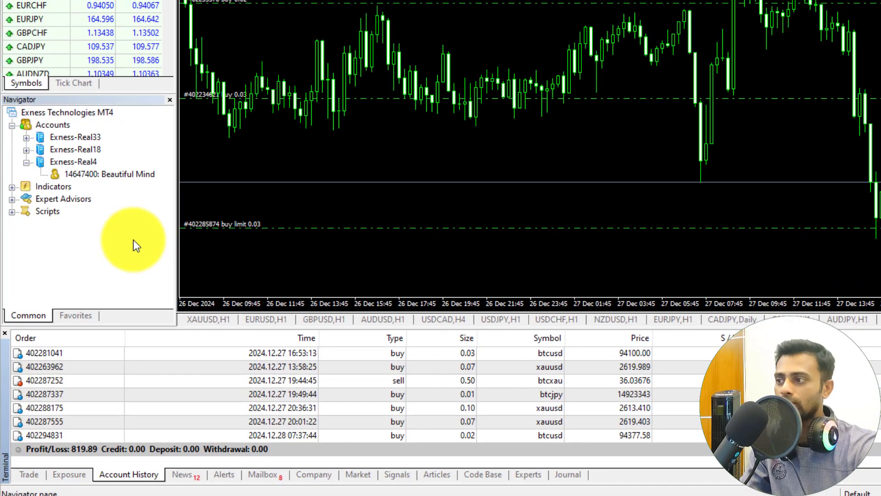
mouse_move(123, 175)
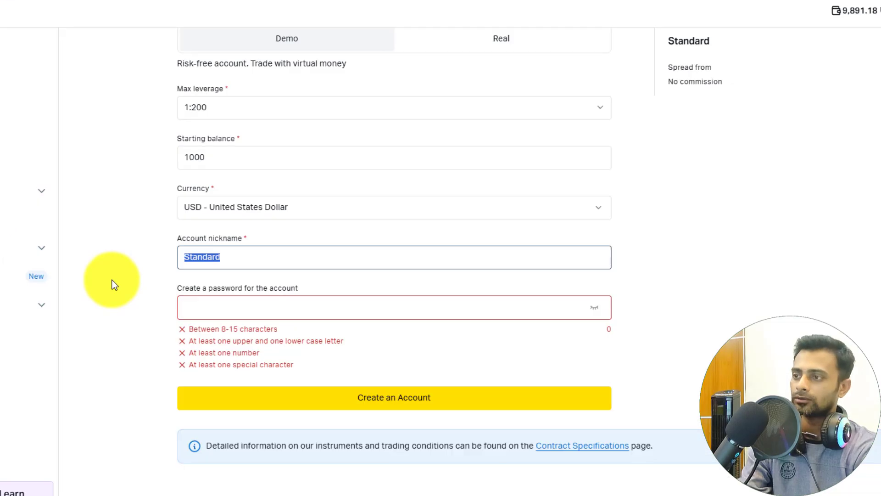
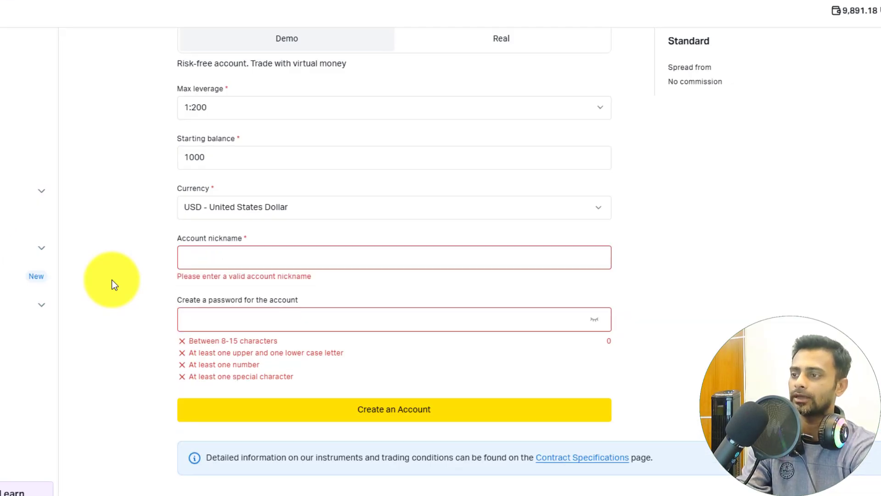
type("Ja iccha tai")
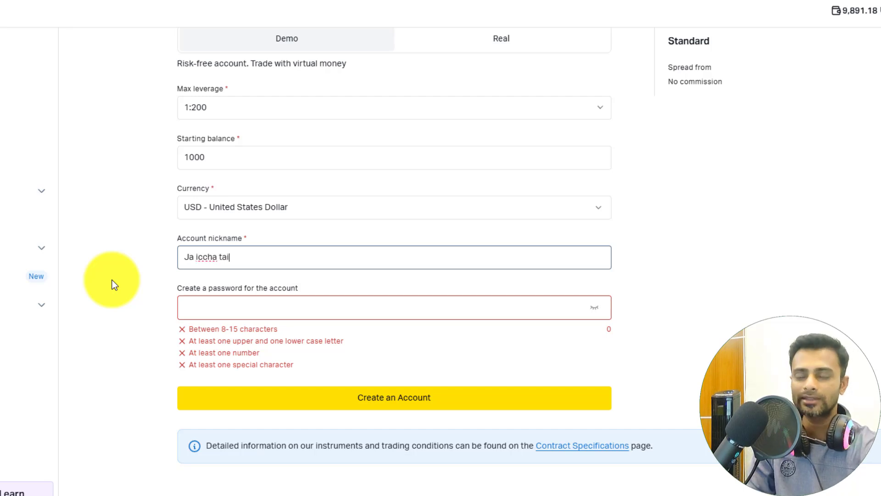
left_click(340, 304)
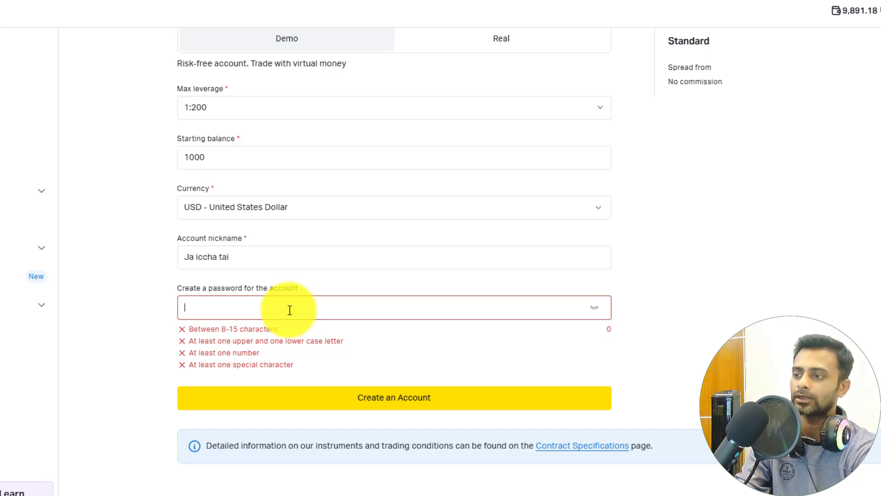
- Enter an 11-character account password with lowercase letters, digits and a special character, meeting all requirements
type("••")
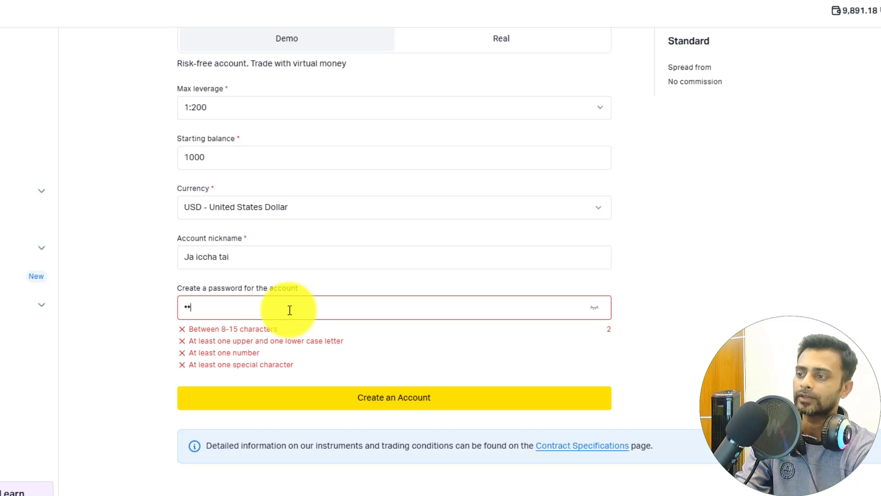
type("••")
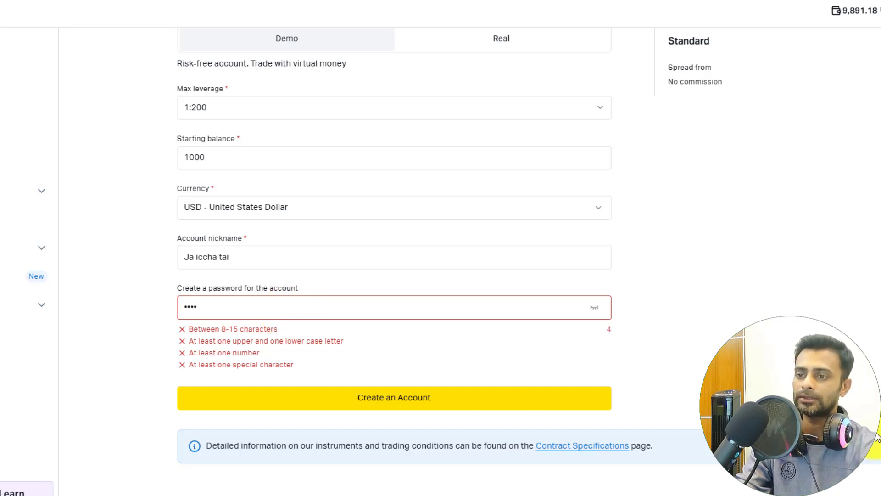
left_click(594, 307)
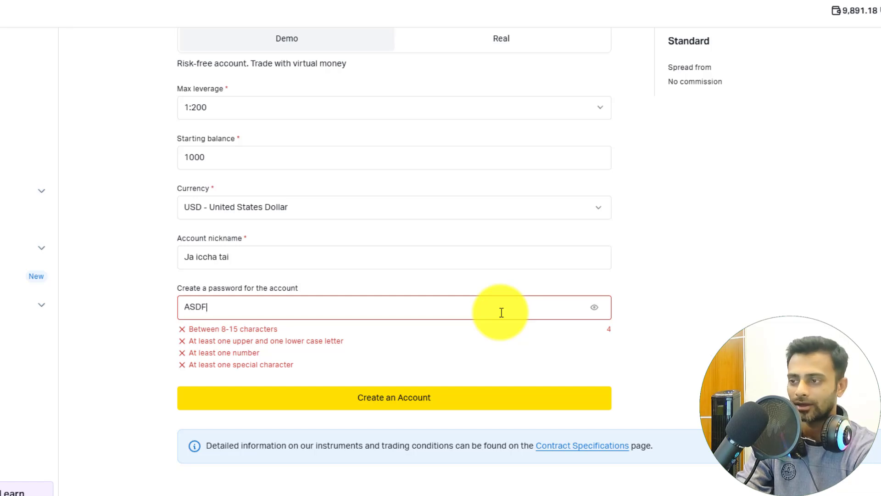
type("asdf")
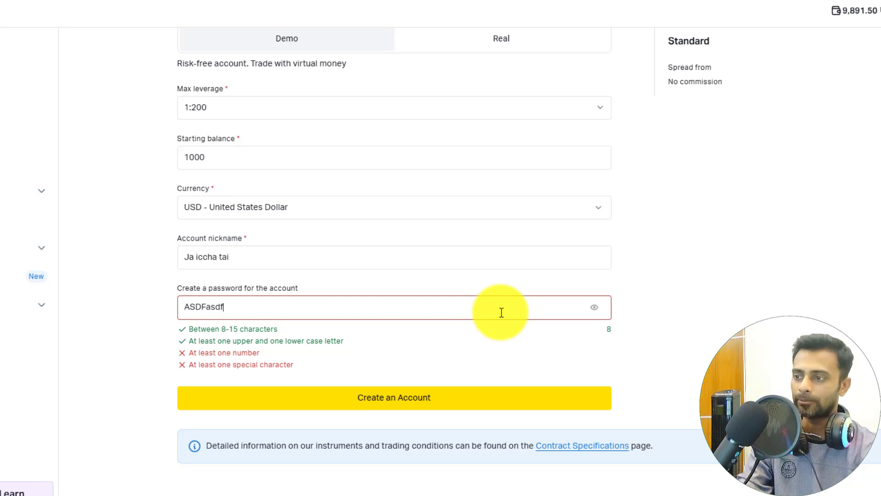
type("12")
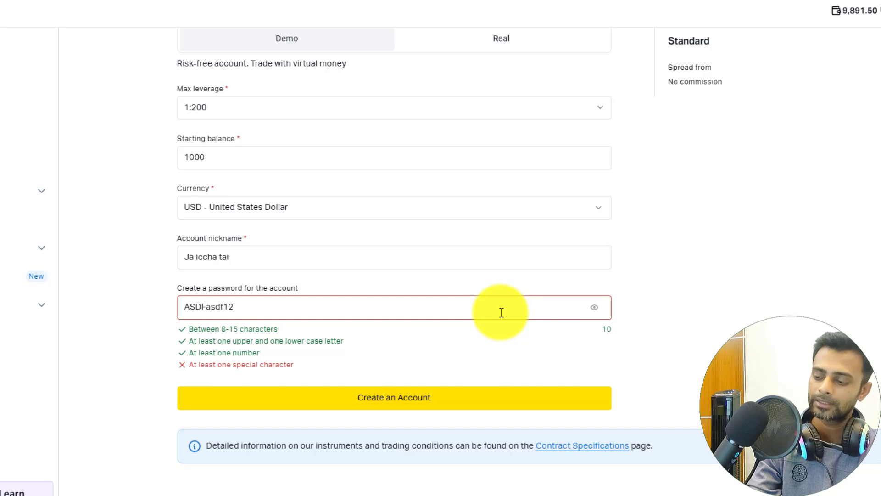
type("@")
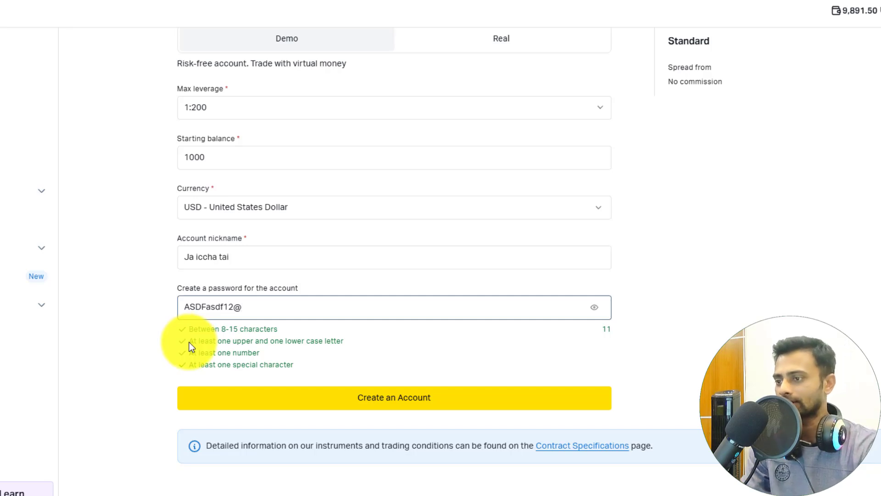
left_click(401, 401)
left_click(295, 109)
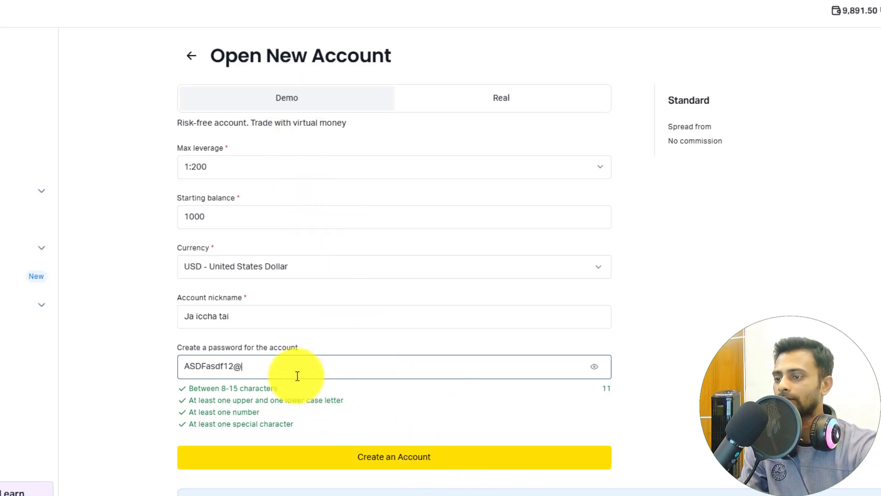
- Create the MT4 Standard demo account 'Ja iccha tai' with 1,000 USD, then view the Real accounts list
left_click(405, 461)
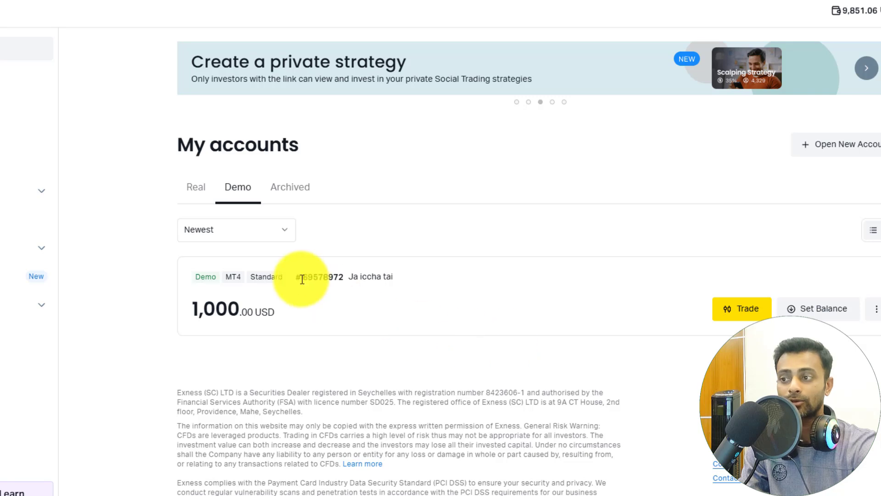
left_click(198, 193)
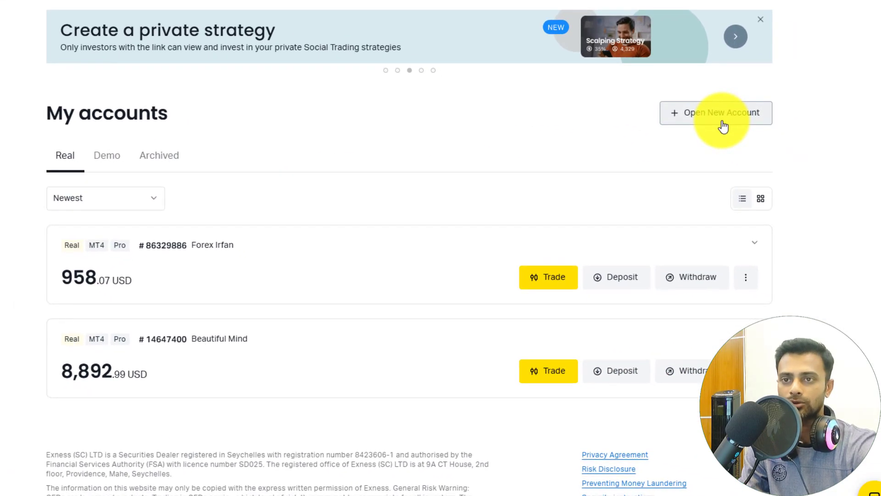
- Start another new account on MT5 with the Pro type and continue to its setup form
left_click(723, 120)
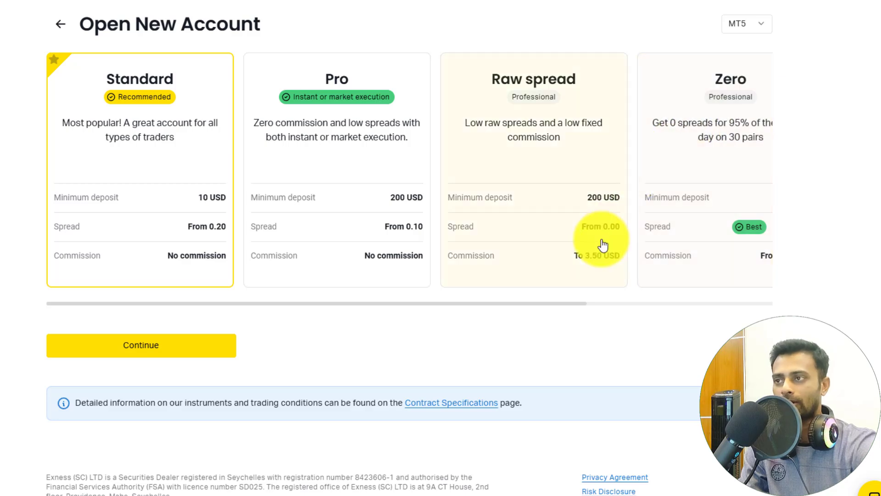
left_click(756, 32)
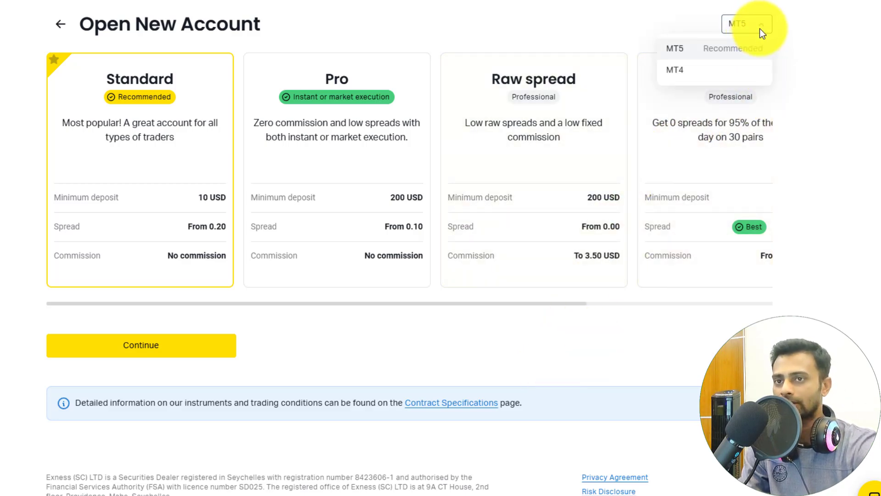
left_click(698, 55)
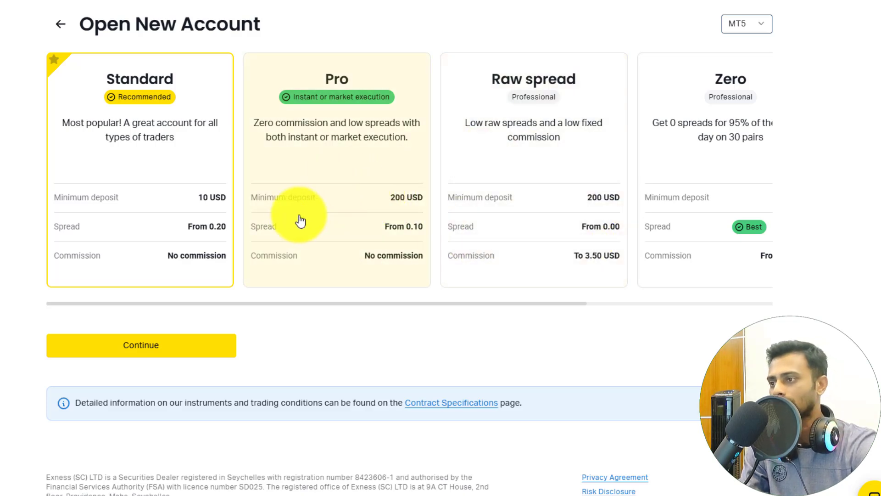
left_click(331, 210)
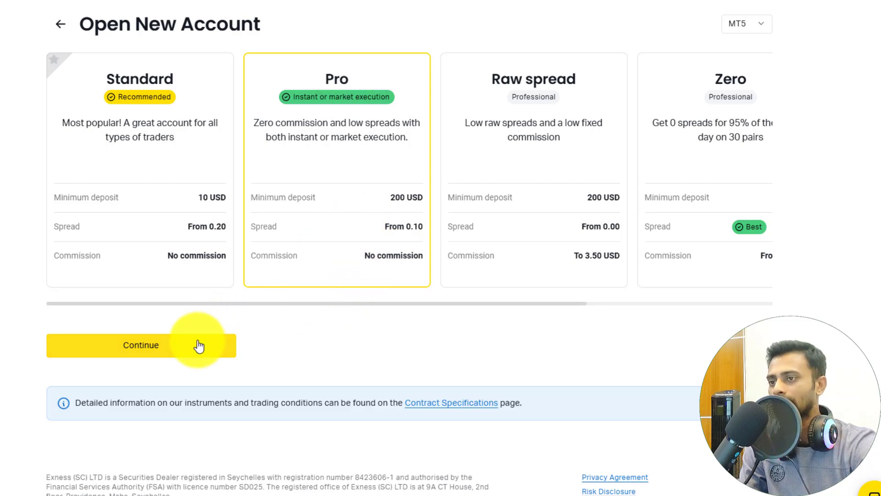
left_click(139, 356)
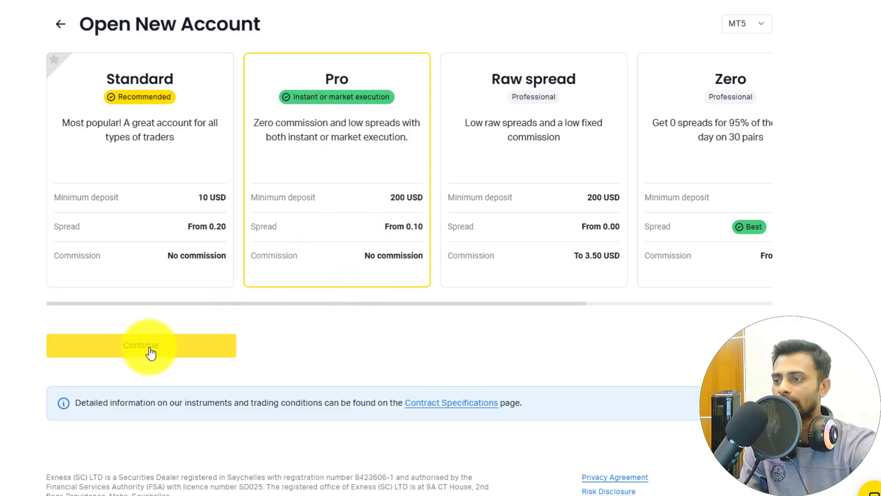
left_click(150, 353)
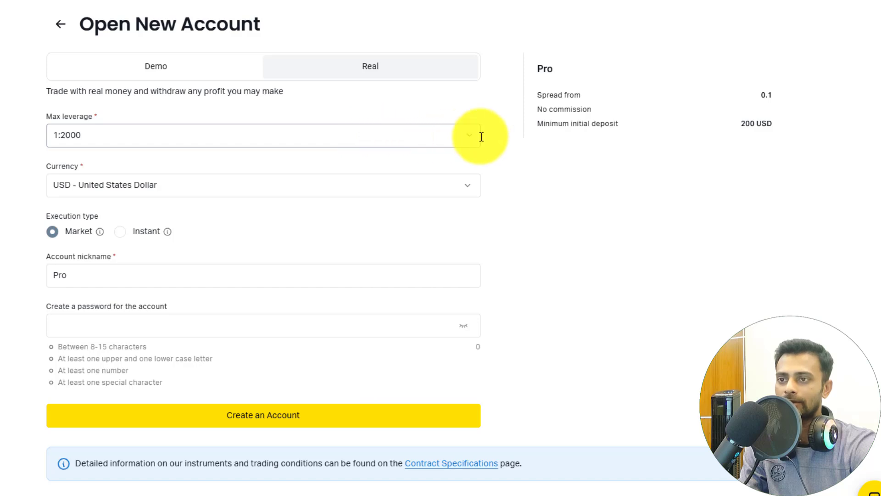
- Choose 1:100 maximum leverage, briefly try Instant execution, then return to Market execution
left_click(466, 140)
left_click(73, 247)
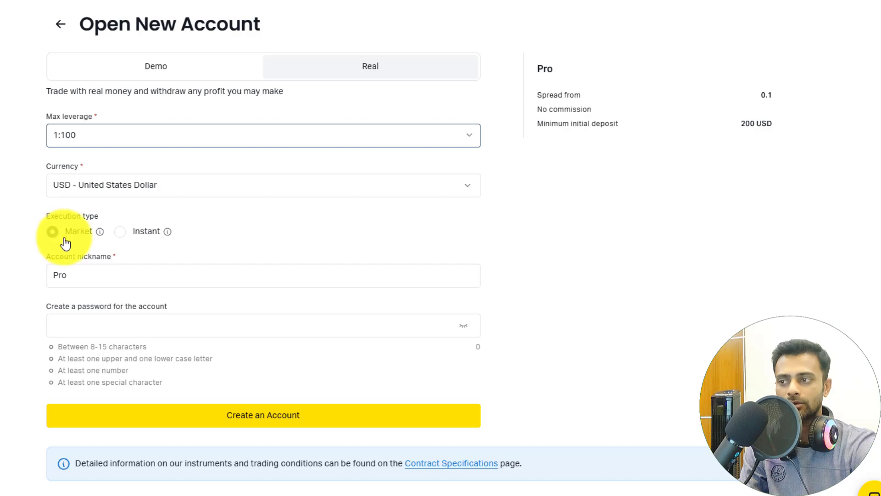
left_click(120, 232)
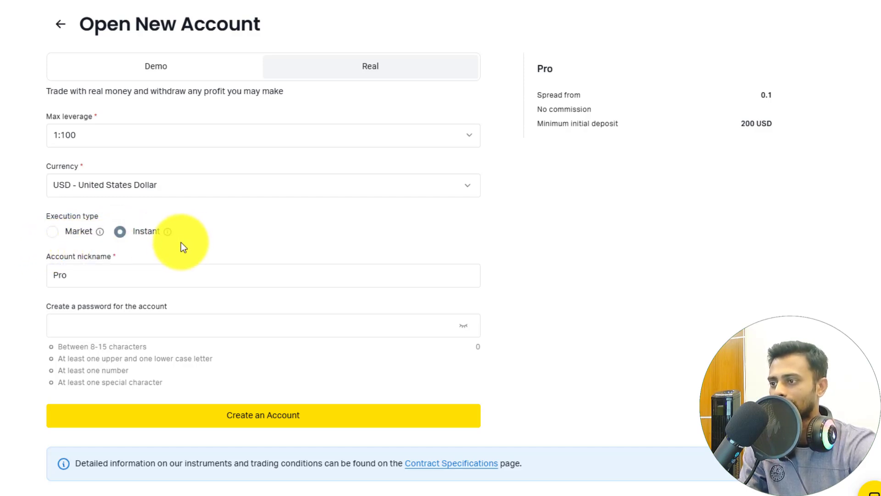
left_click(53, 236)
scroll(224, 228, "down", 1)
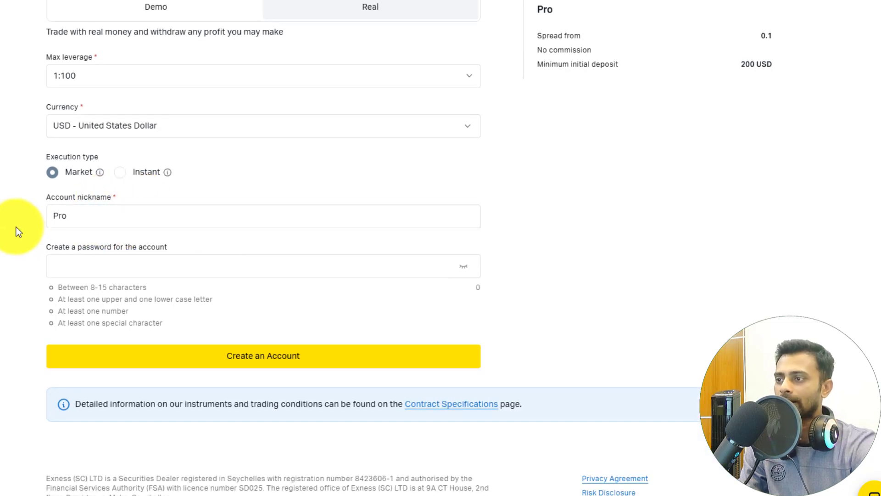
- Extend the account nickname from 'Pro' to 'Pro Trader'
left_click_drag(90, 215, 16, 227)
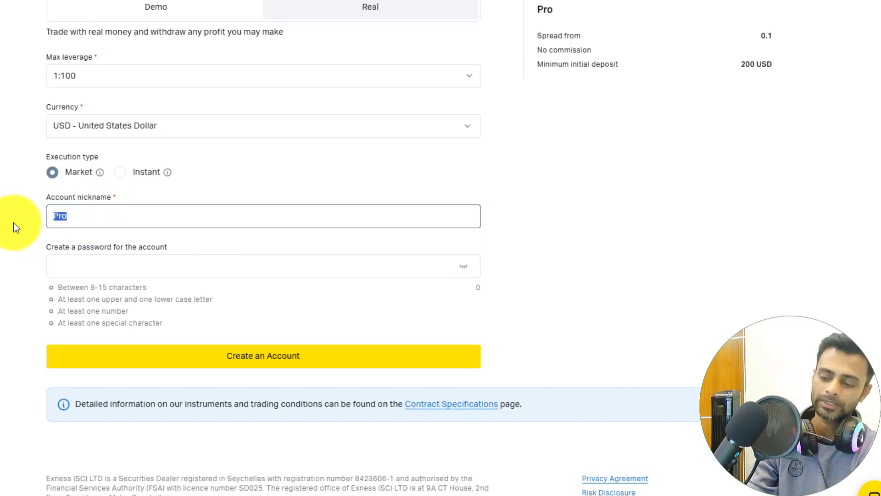
key("Right")
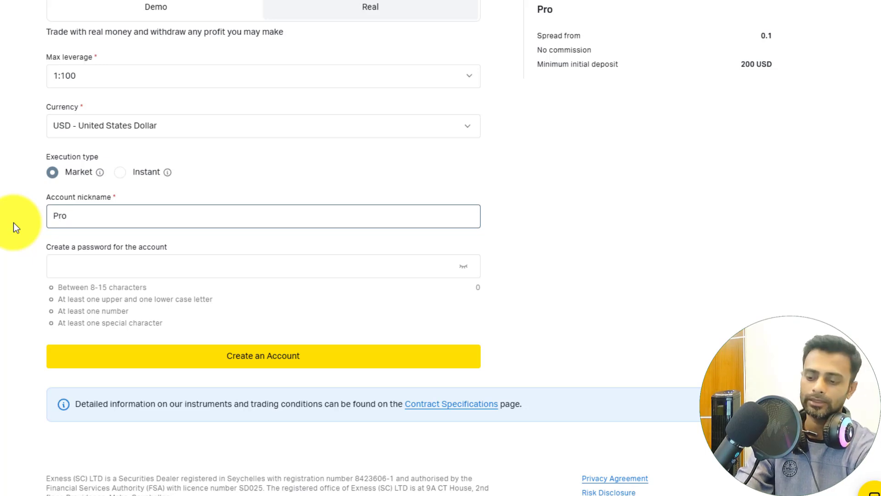
type("Trader")
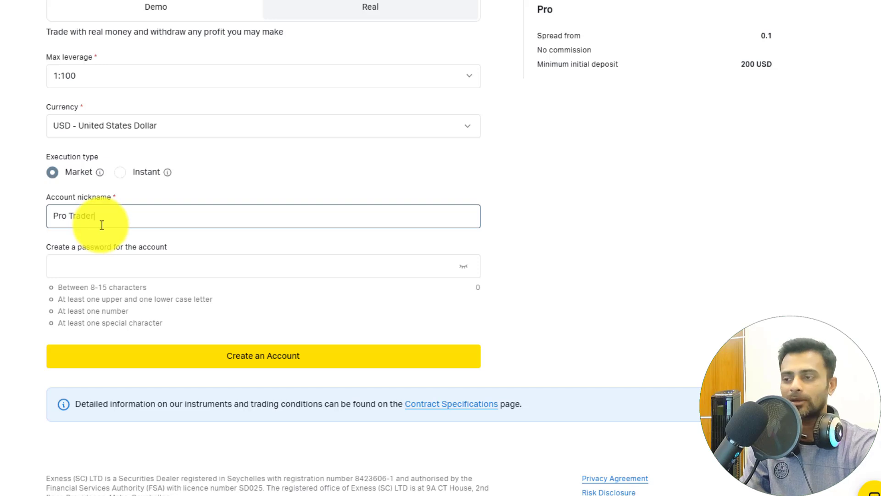
- Paste a valid account password and create the Pro Trader real account
left_click(111, 270)
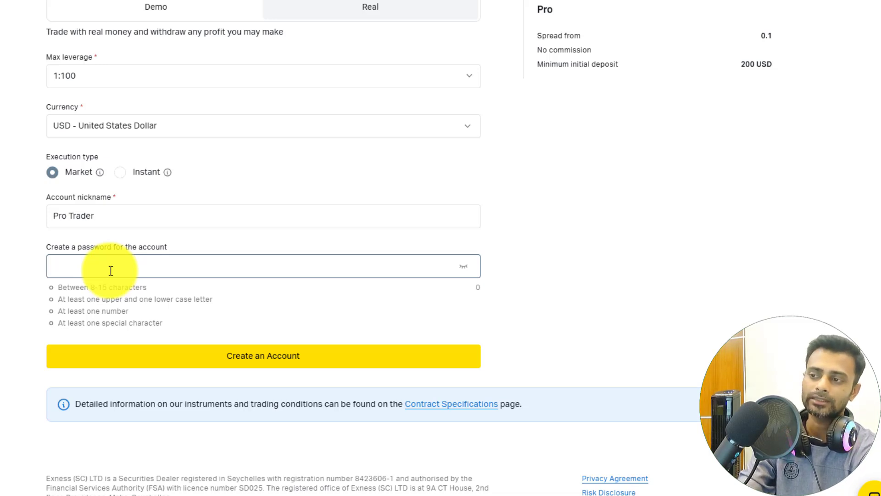
key("ctrl+v")
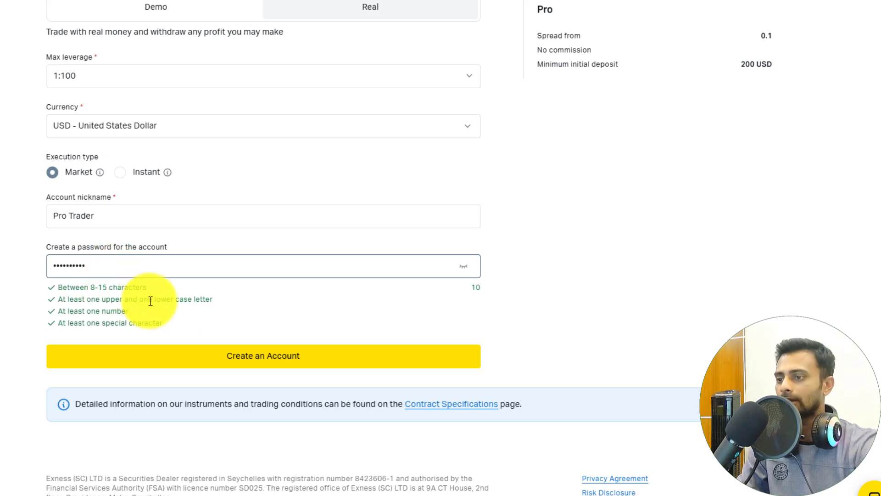
left_click(273, 364)
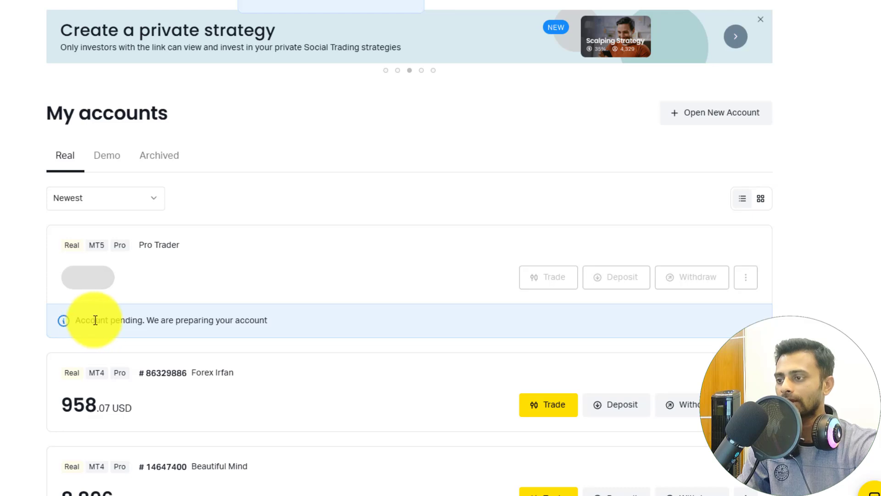